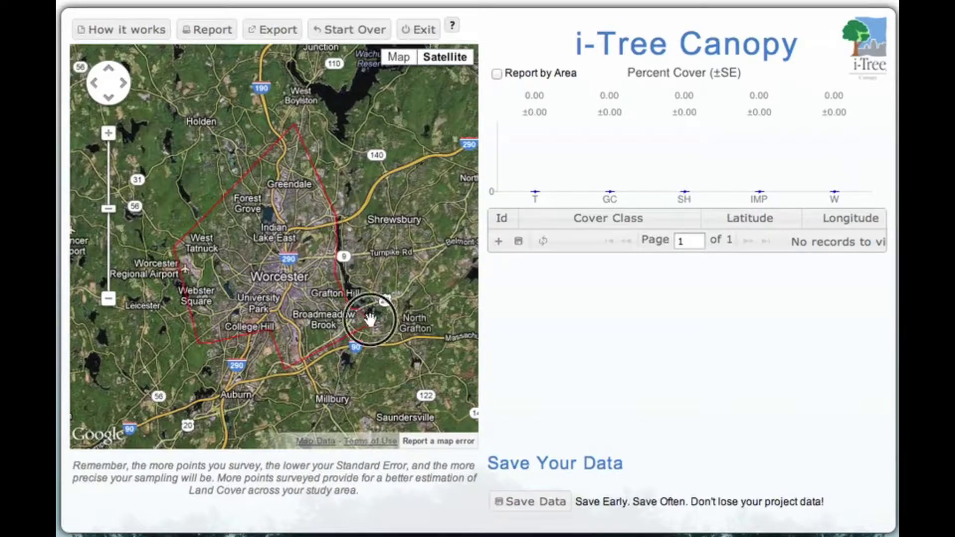
- Zoom the satellite map in and pan over central and northern Worcester inside the study boundary
left_click(109, 134)
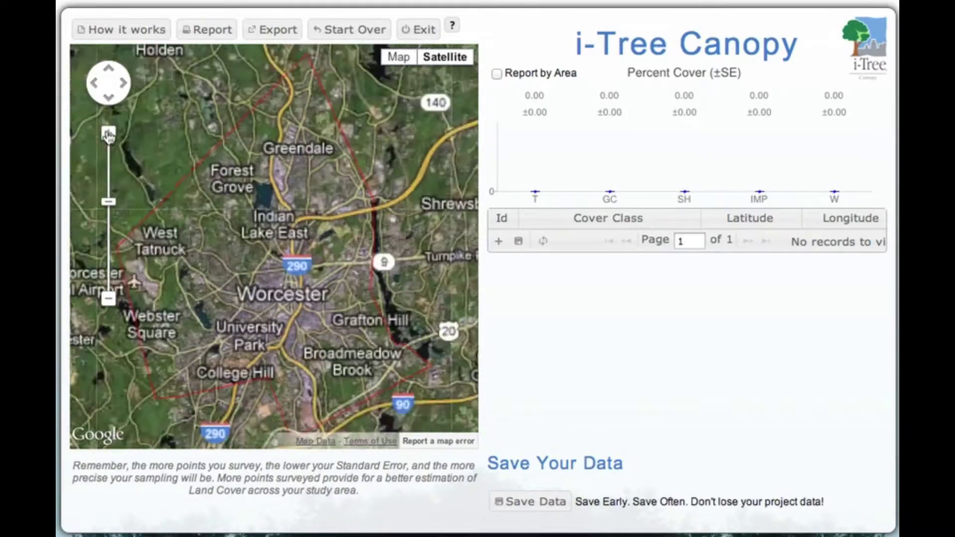
left_click_drag(233, 200, 277, 240)
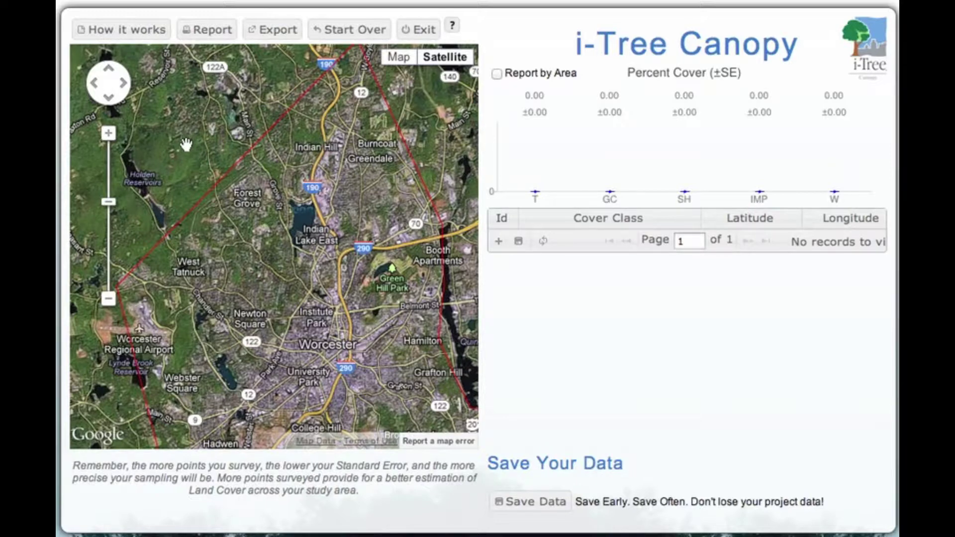
left_click(649, 91)
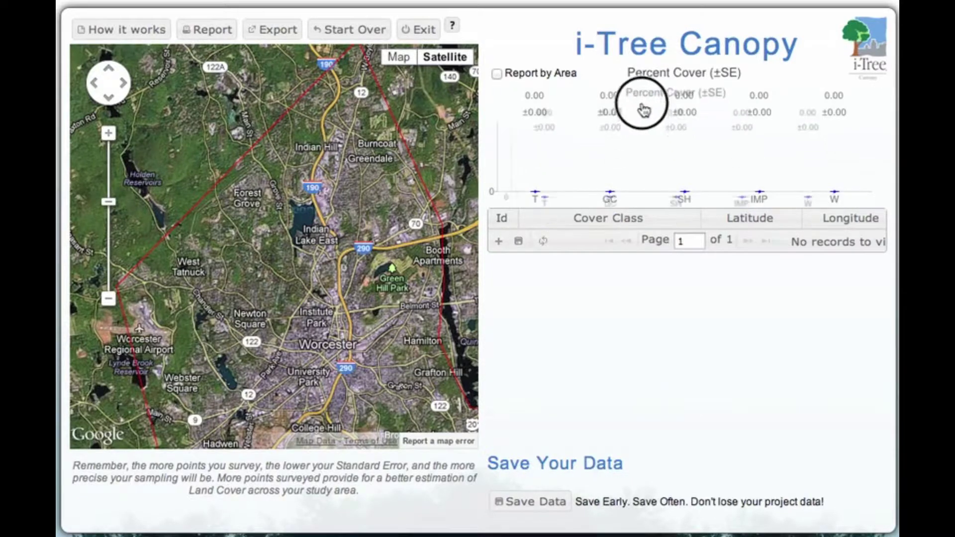
left_click(537, 208)
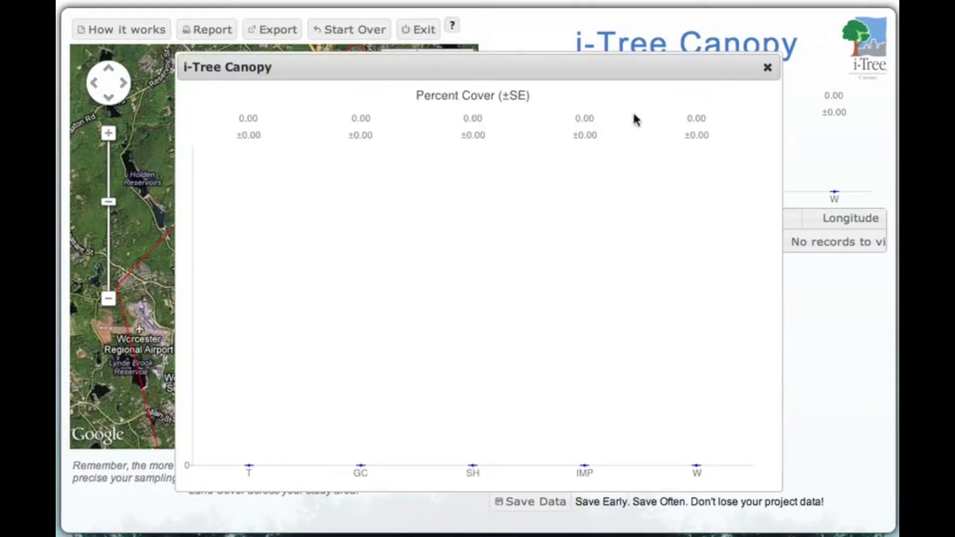
left_click(768, 68)
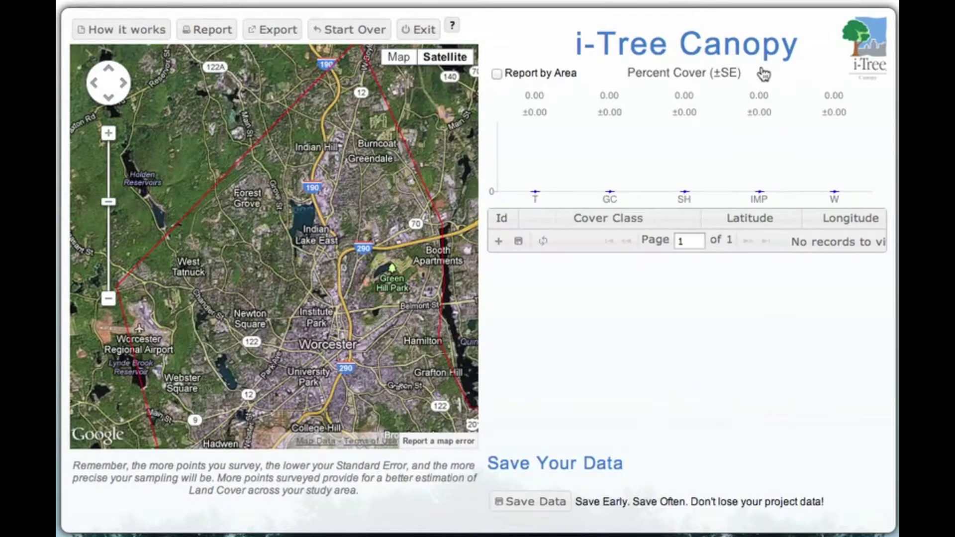
left_click(622, 177)
left_click(767, 67)
left_click(701, 186)
left_click(769, 67)
left_click(761, 187)
left_click(767, 67)
left_click(834, 185)
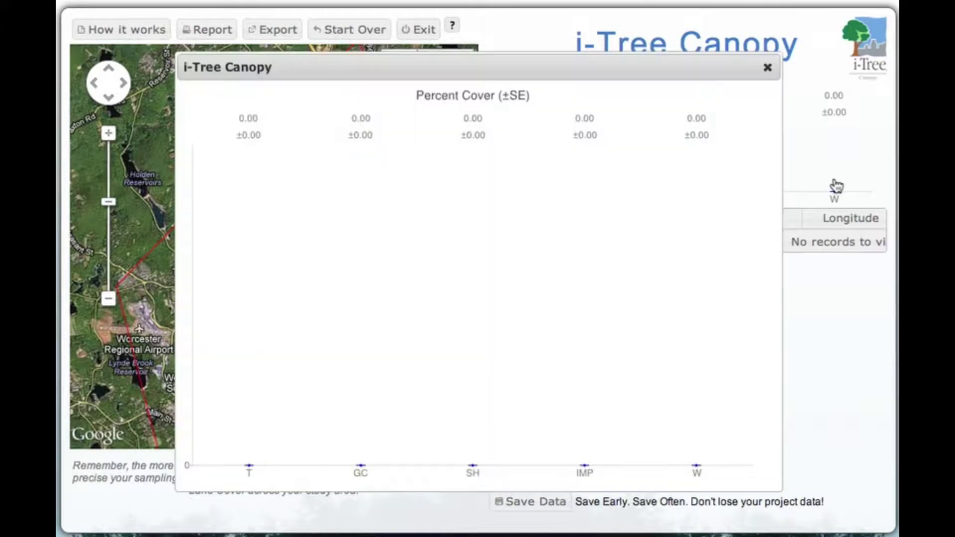
left_click(768, 68)
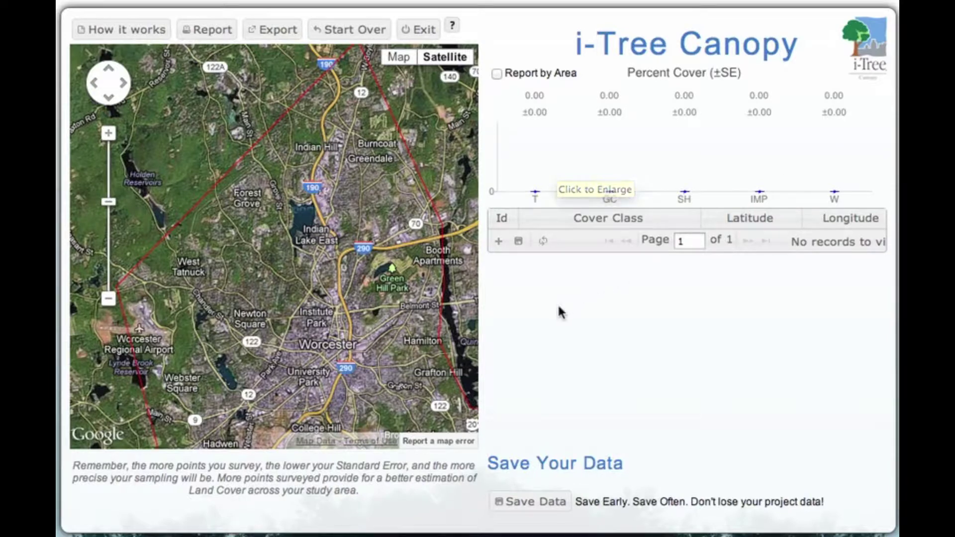
- Add survey point 1 classified as Groundcover, then add a second random point
left_click(499, 242)
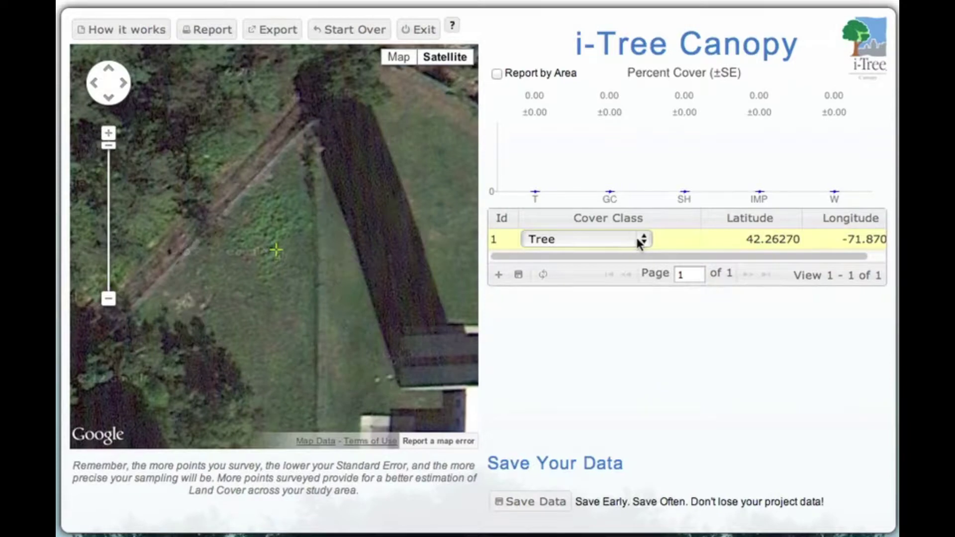
left_click(603, 235)
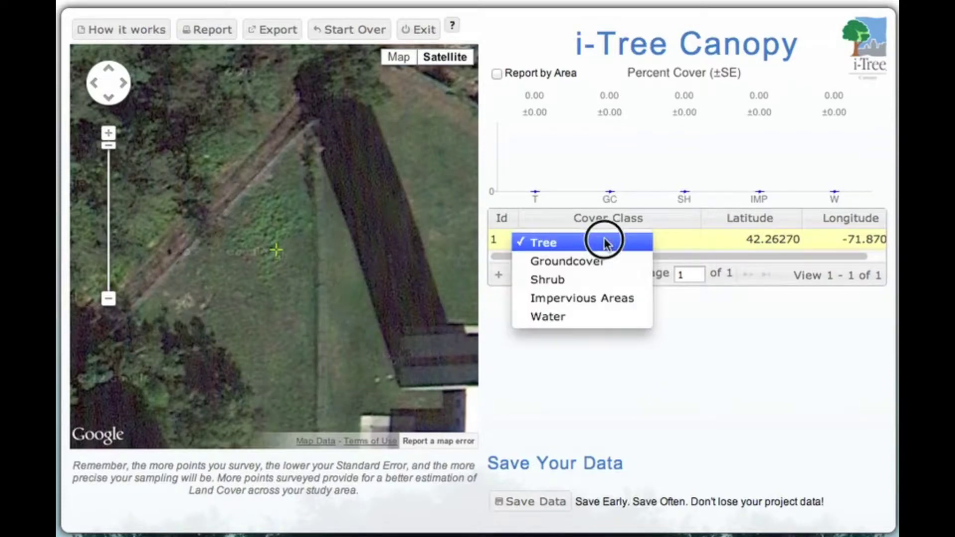
left_click(600, 271)
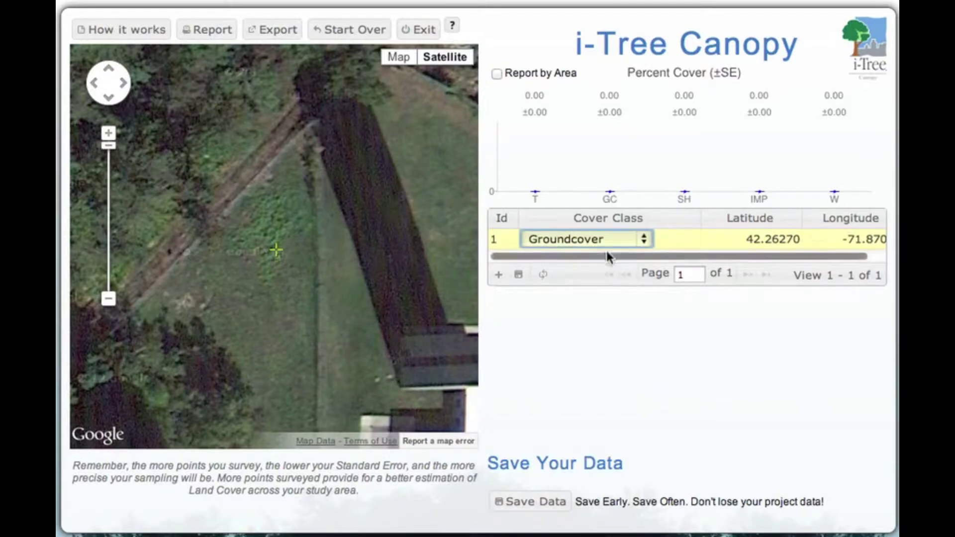
left_click(497, 275)
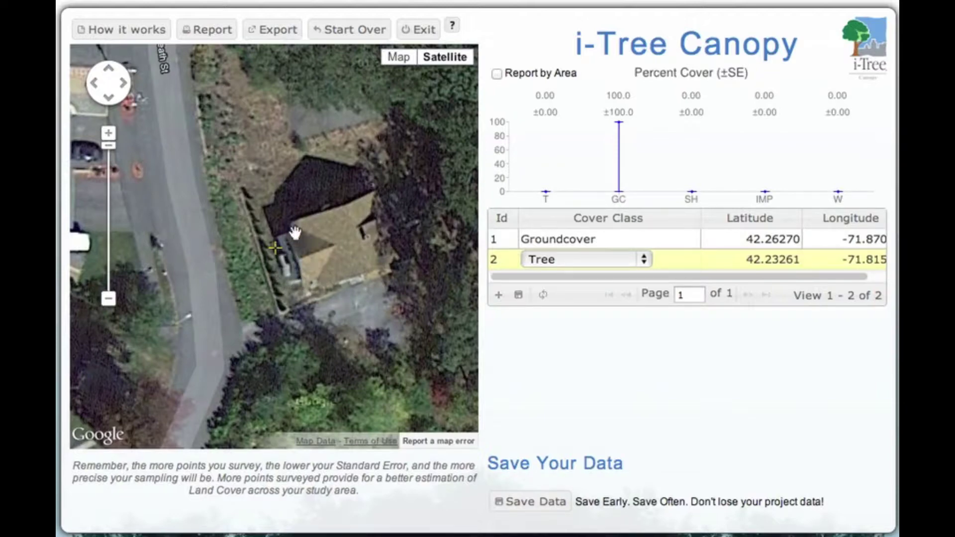
- Classify point 2 as Groundcover and save the classification
left_click(609, 262)
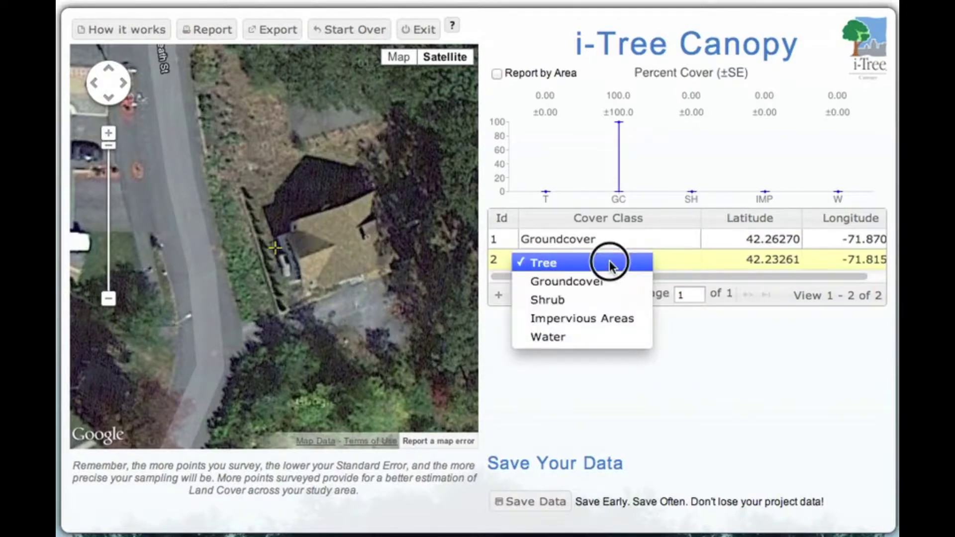
left_click(606, 279)
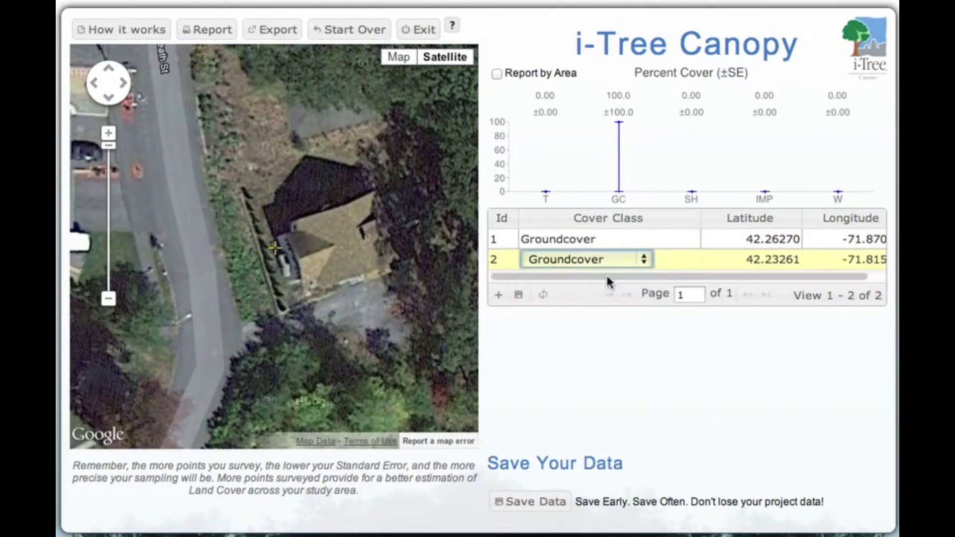
left_click(520, 295)
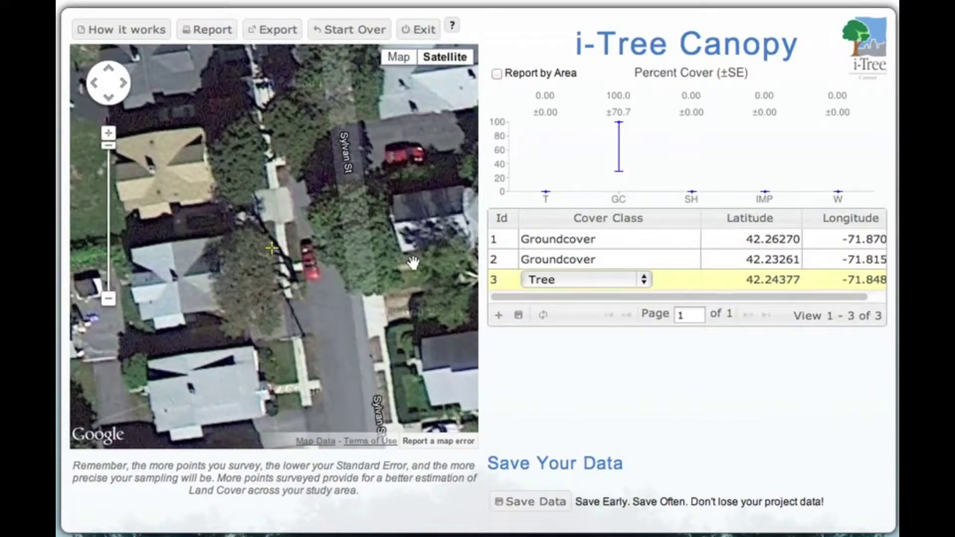
- Pan and zoom the satellite imagery around the third survey point
mouse_move(244, 237)
left_mouse_down()
mouse_move(228, 239)
mouse_move(226, 252)
left_mouse_up()
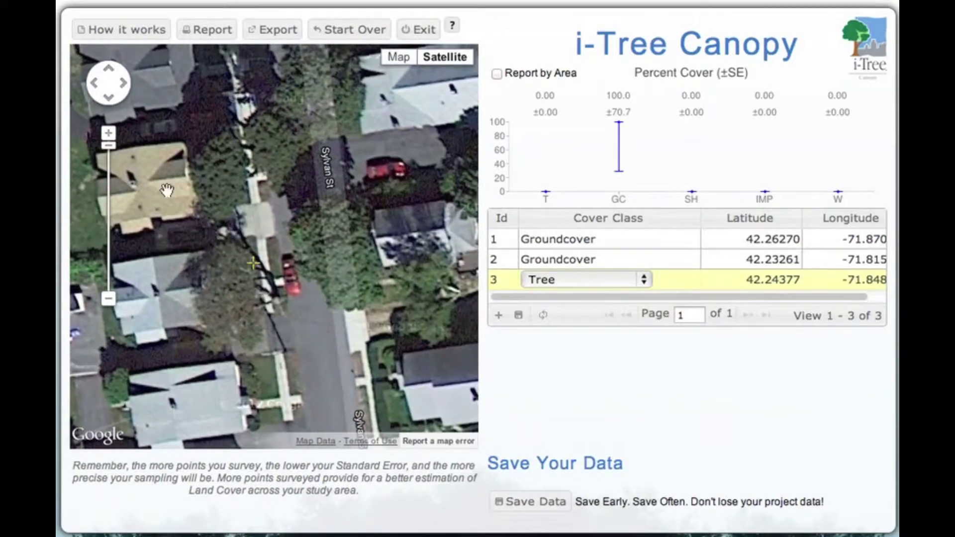
left_click(109, 139)
left_click_drag(244, 260, 255, 241)
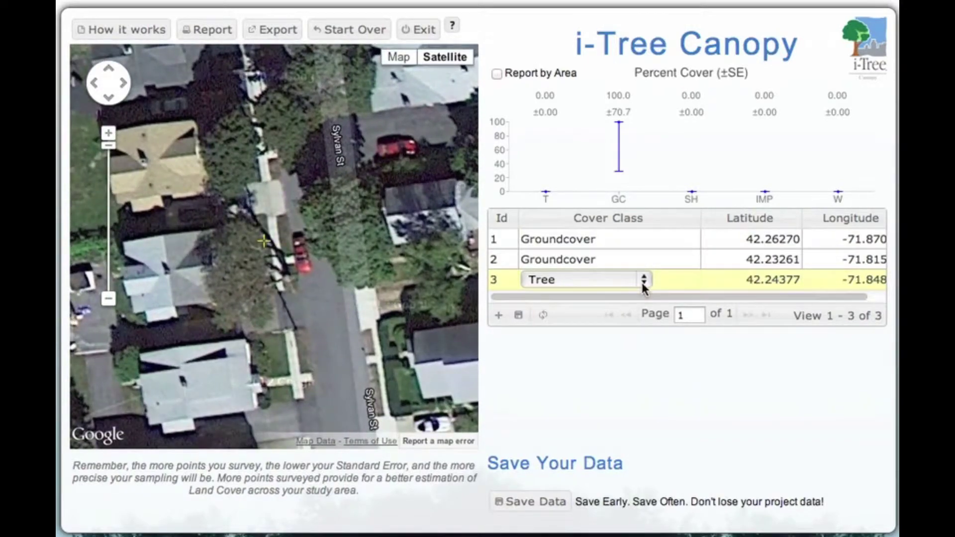
- Add points 4 and 5, classifying both as Impervious Areas
left_click(497, 316)
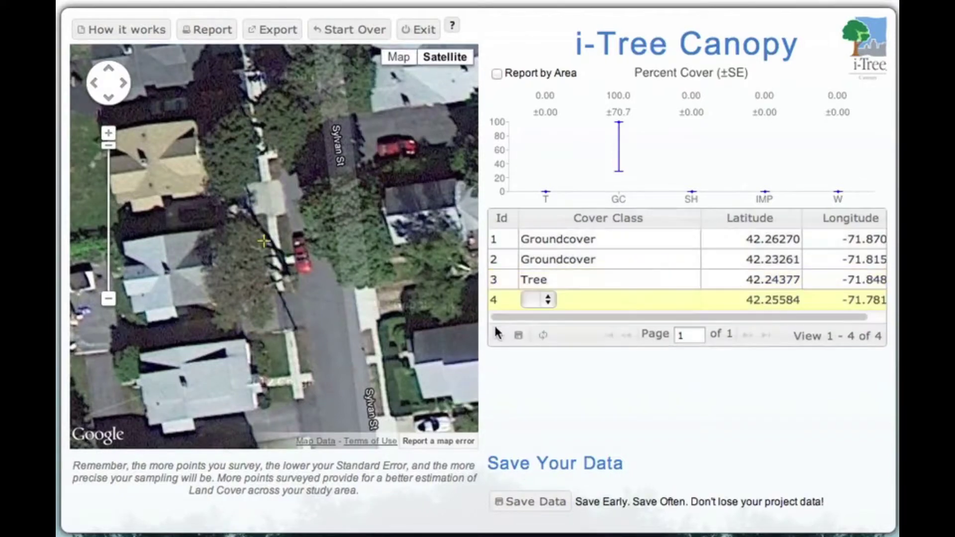
key("t")
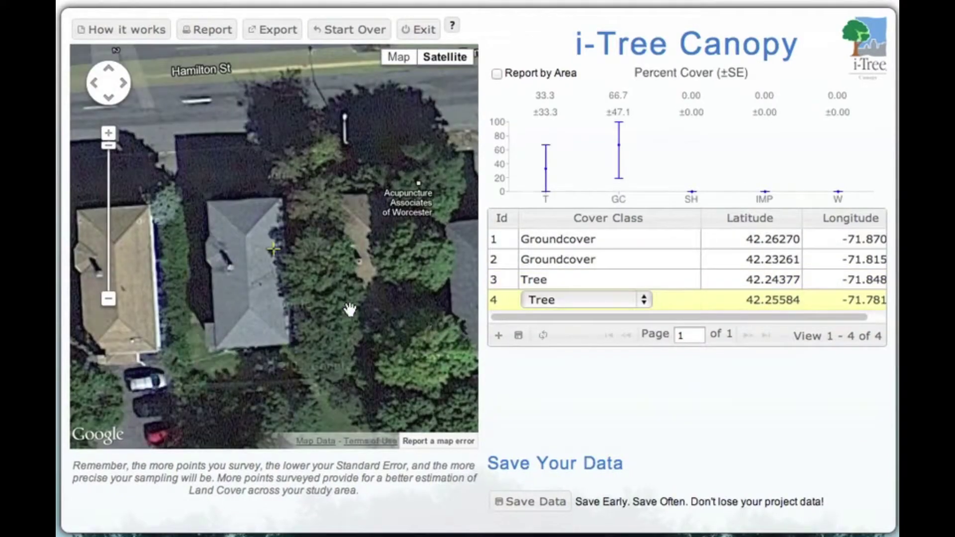
left_click(609, 301)
left_click(603, 358)
left_click(502, 337)
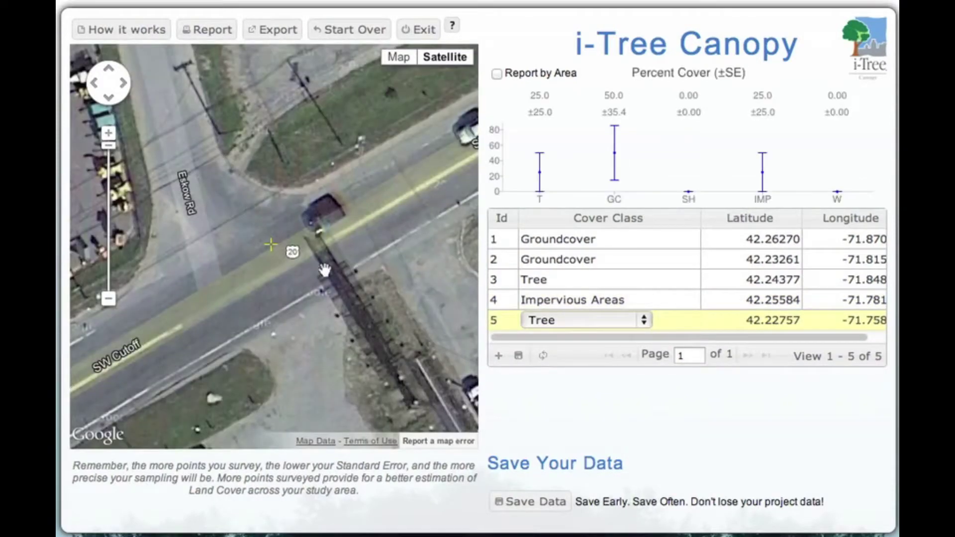
left_click(559, 318)
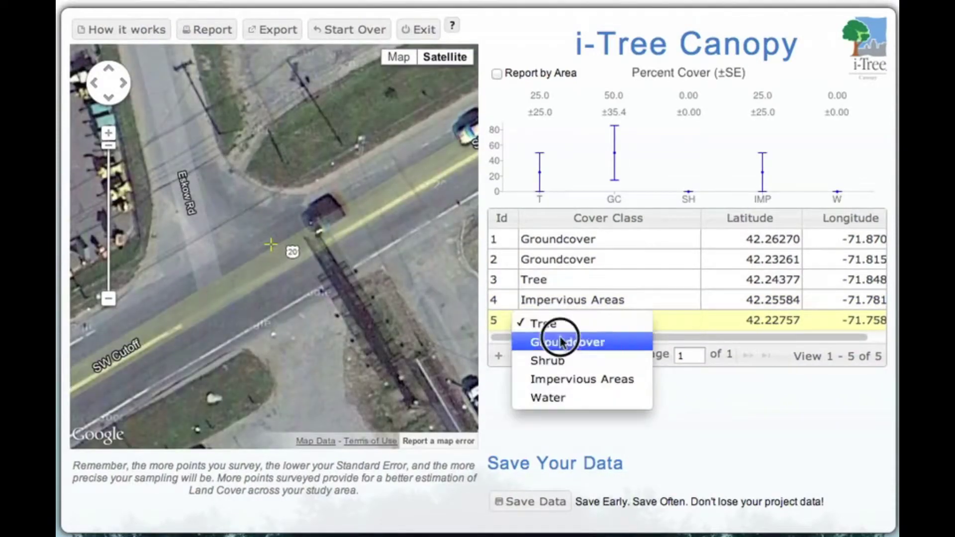
left_click(560, 381)
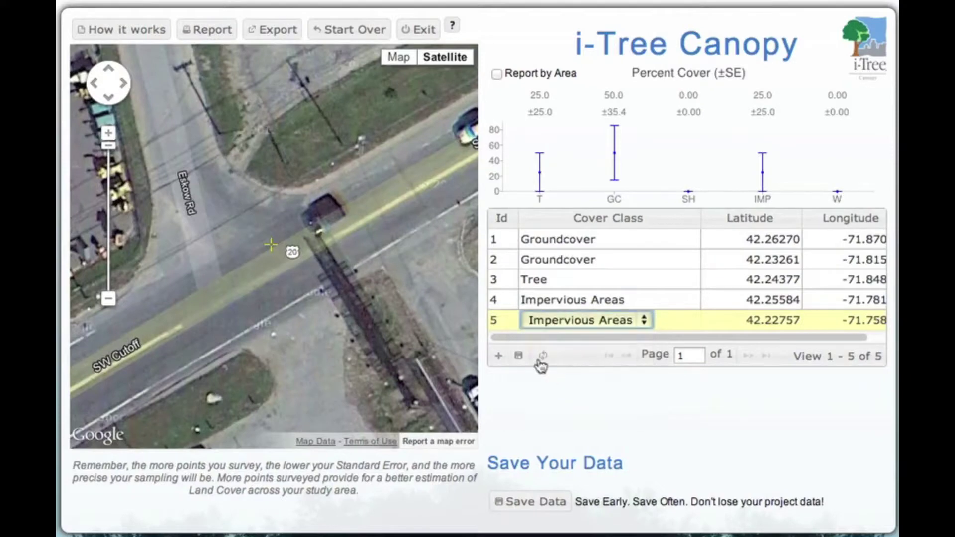
- Add points 6 and 7 as Tree, then add an eighth point
left_click(499, 355)
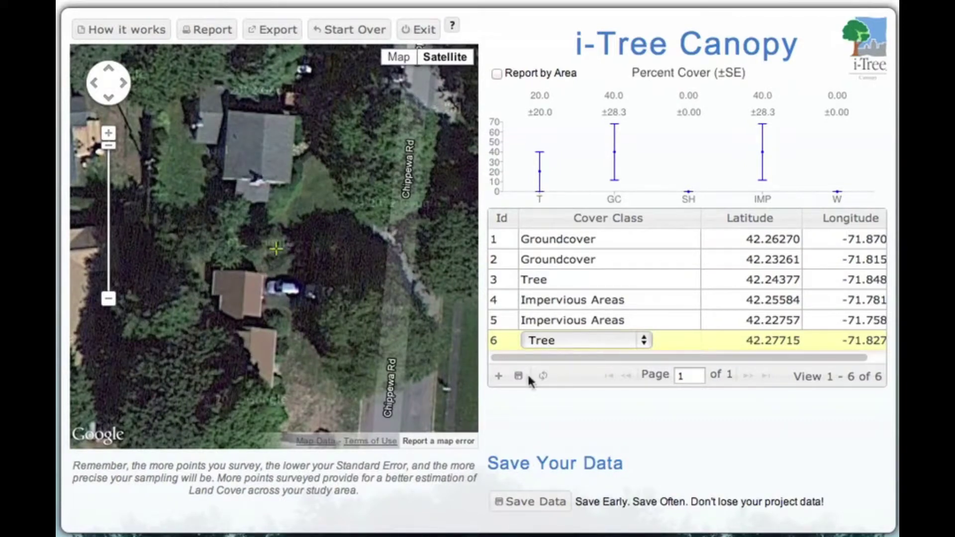
left_click(498, 377)
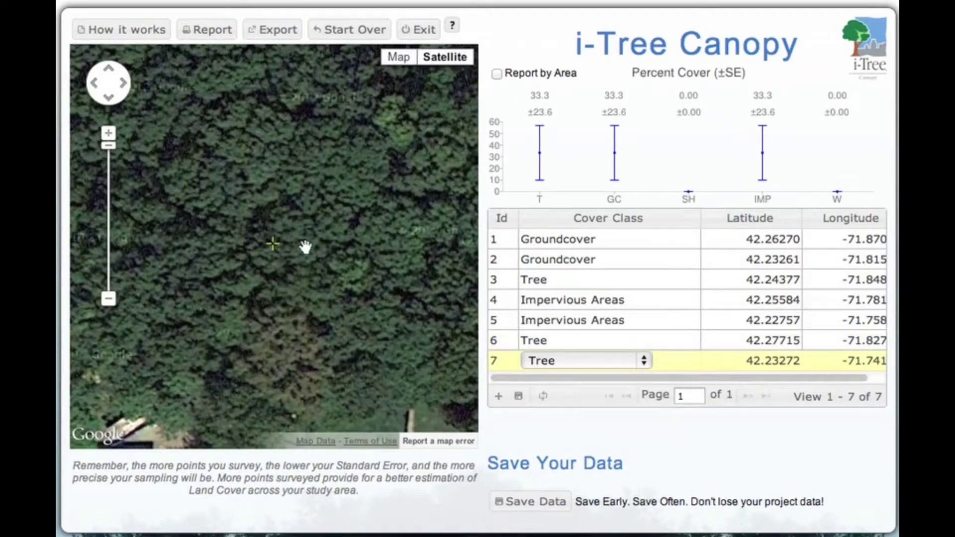
left_click(500, 395)
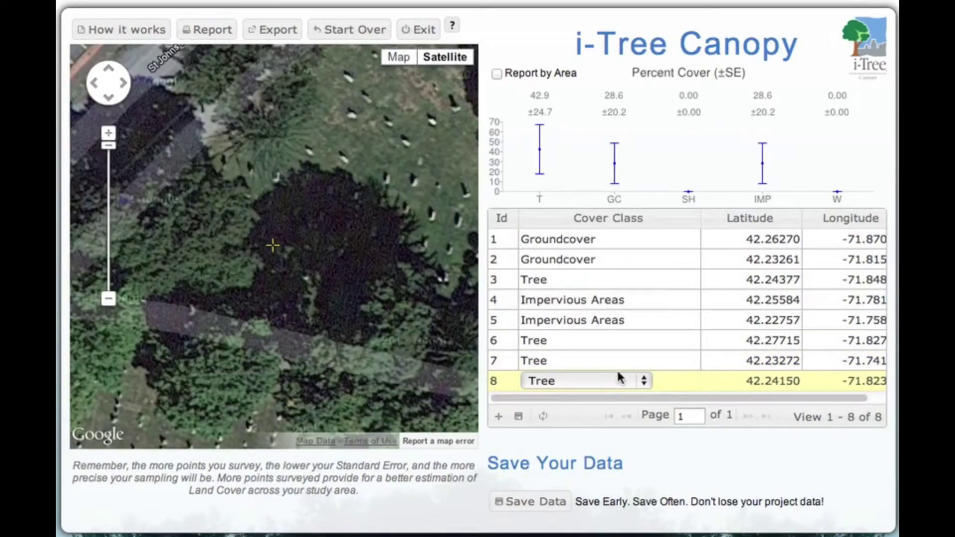
left_click(636, 130)
left_click(496, 74)
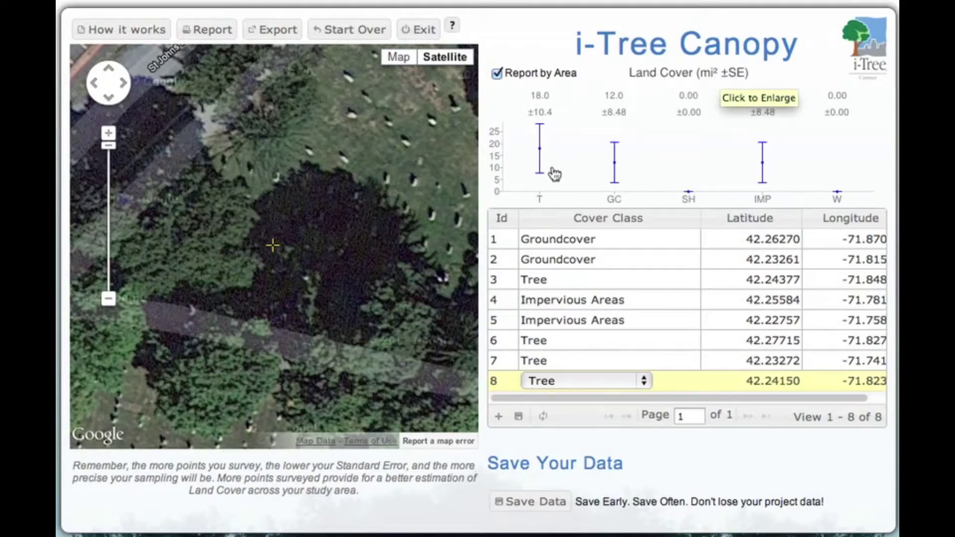
left_click(496, 75)
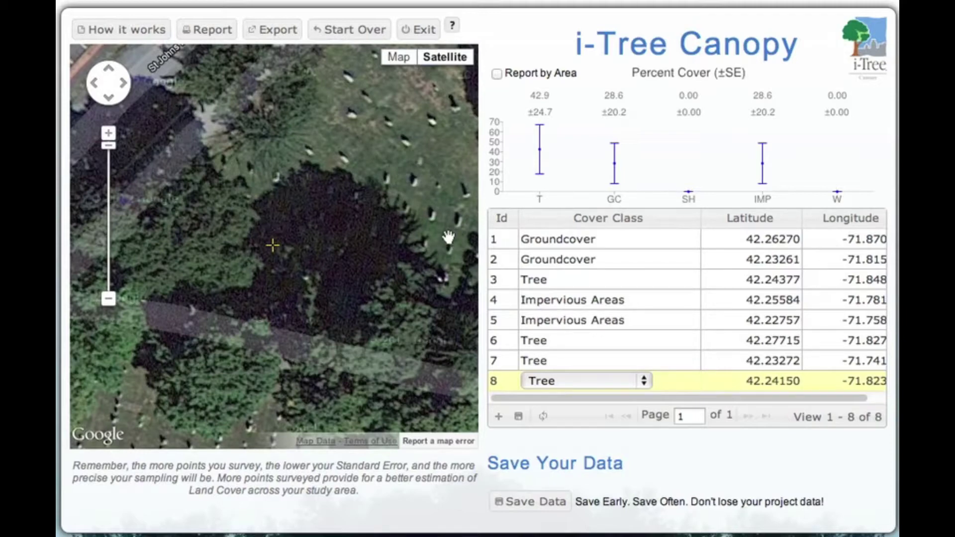
- Keep point 8 as Tree, classify point 9 as Impervious Areas, and add point 10
left_click(568, 382)
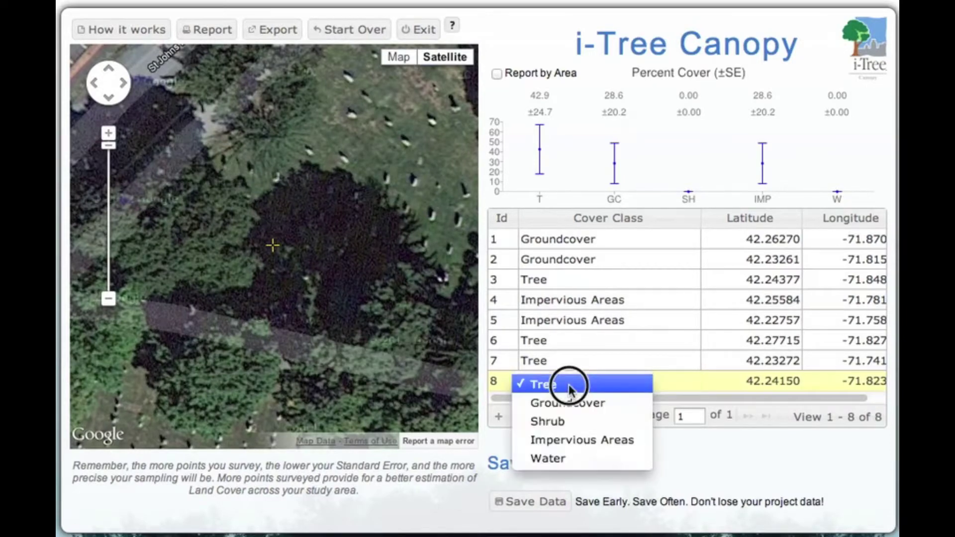
left_click(565, 385)
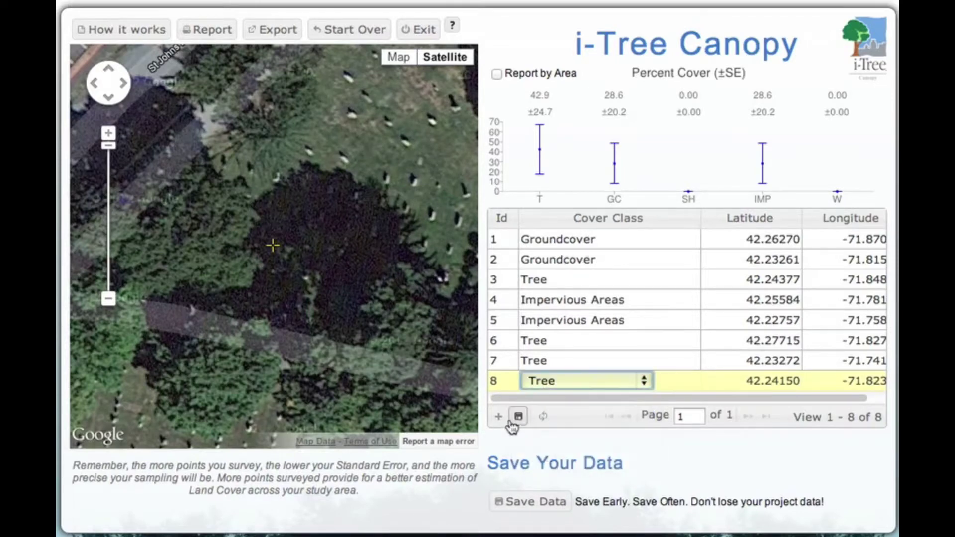
left_click(498, 416)
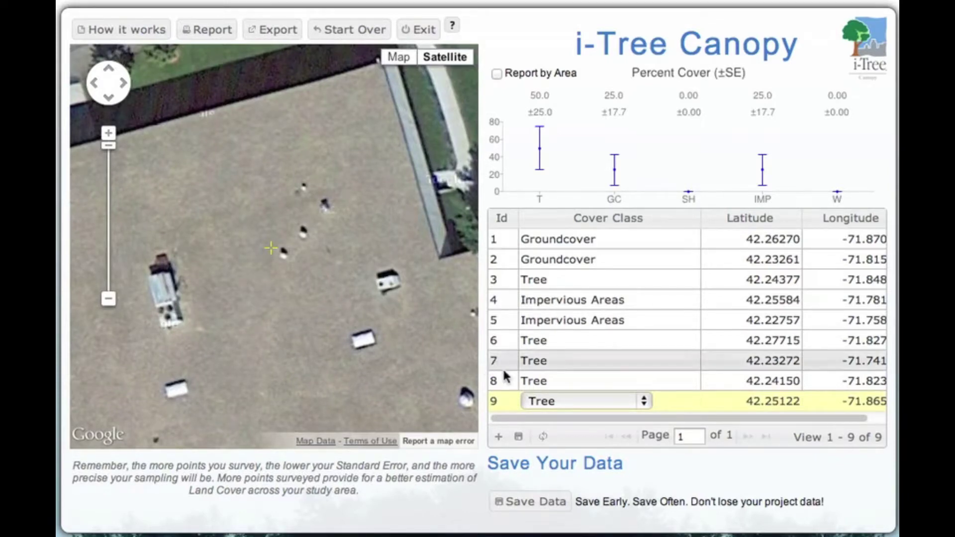
left_click(549, 401)
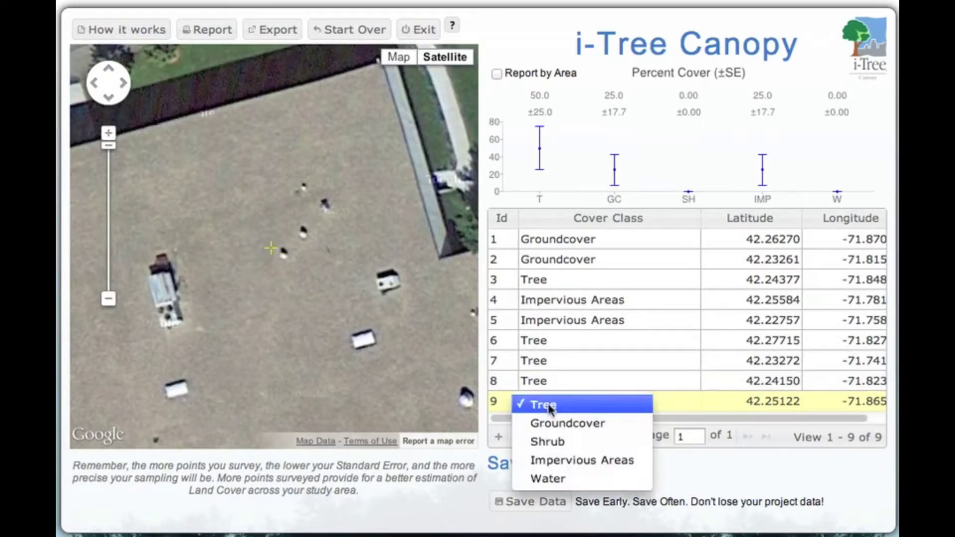
left_click(563, 461)
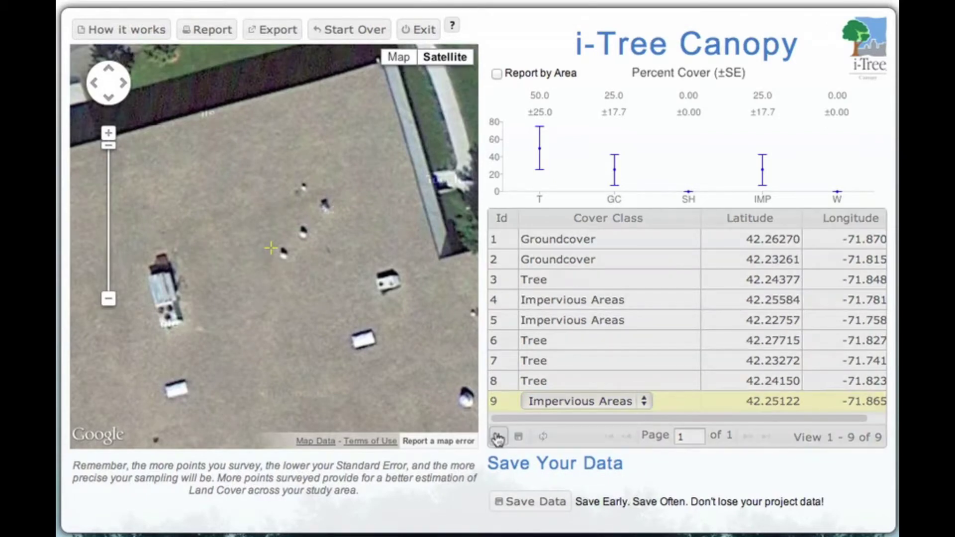
left_click(498, 438)
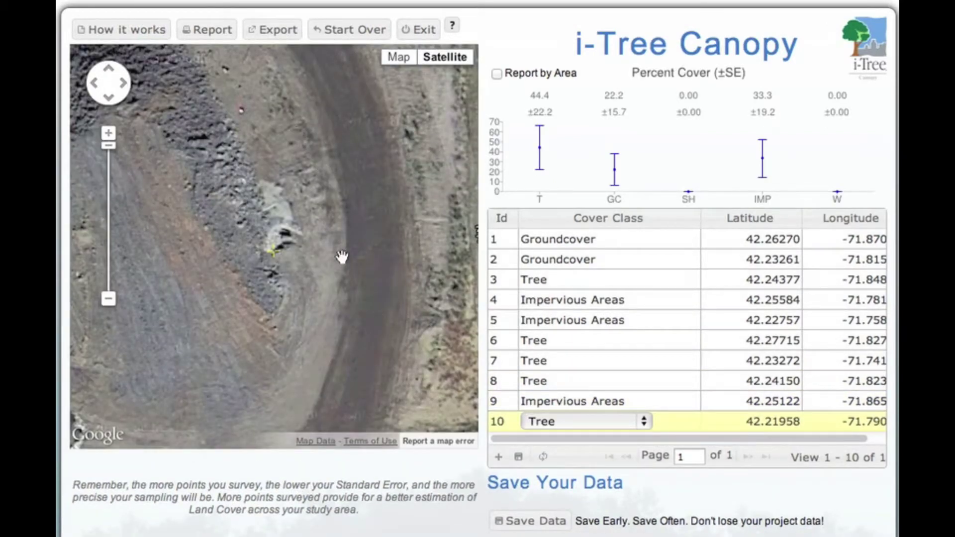
- Classify point 10 as Impervious Areas, add an eleventh point, and start saving the project
left_click(573, 425)
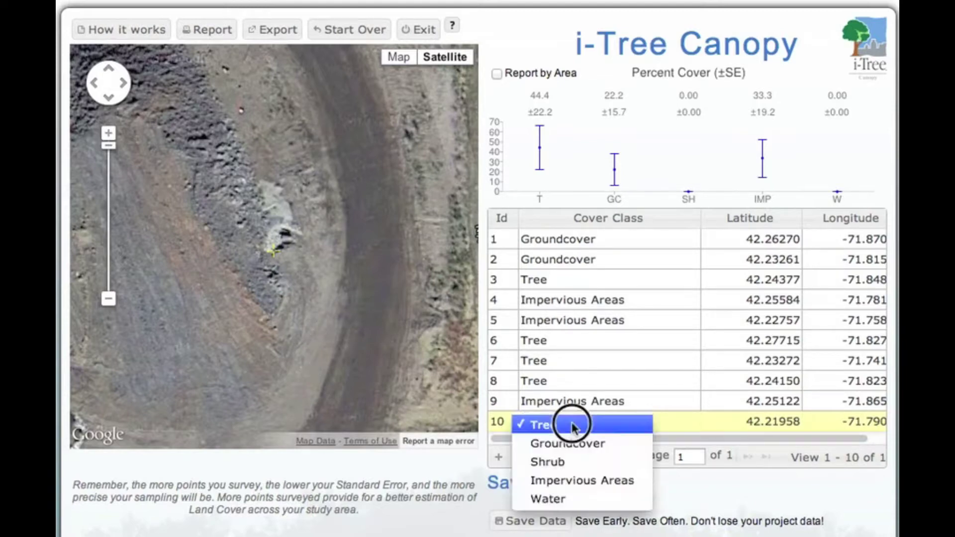
left_click(569, 480)
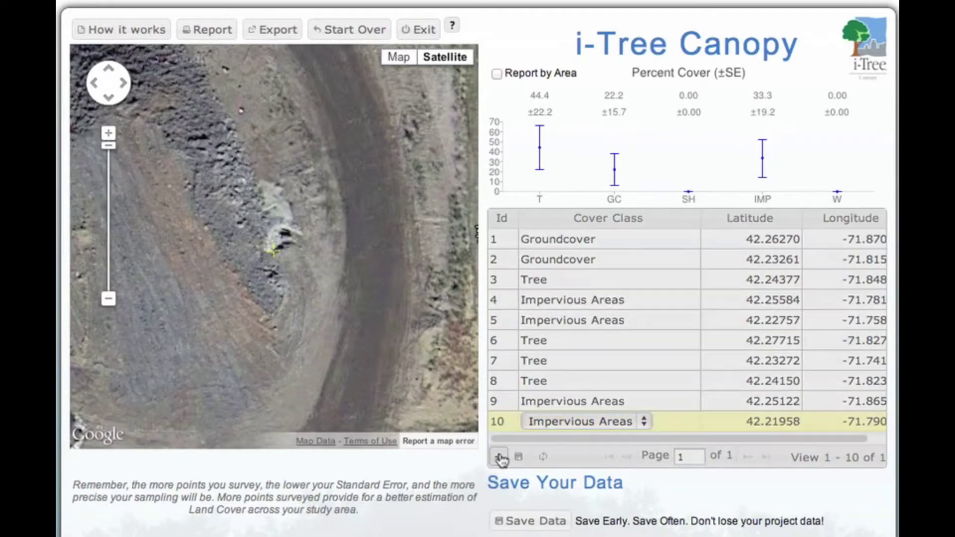
left_click(500, 457)
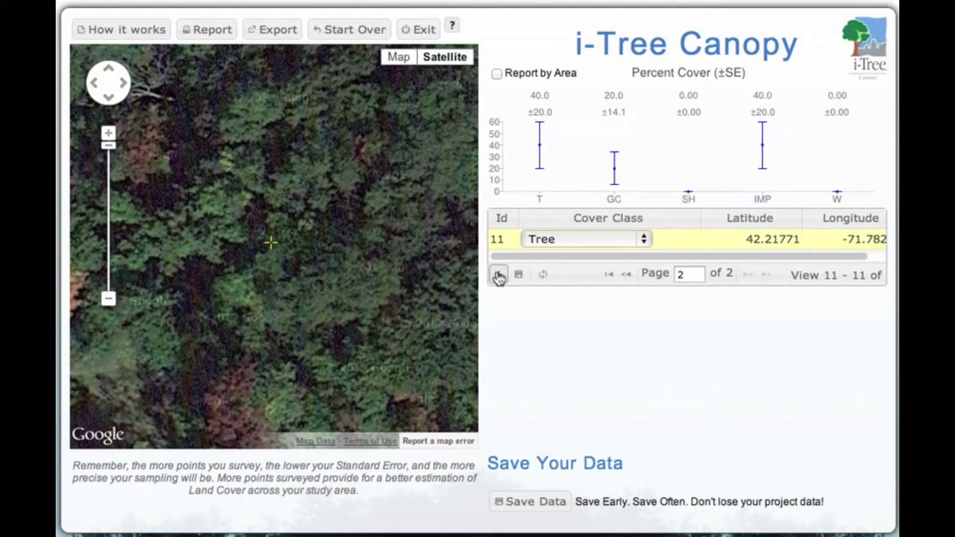
left_click(522, 503)
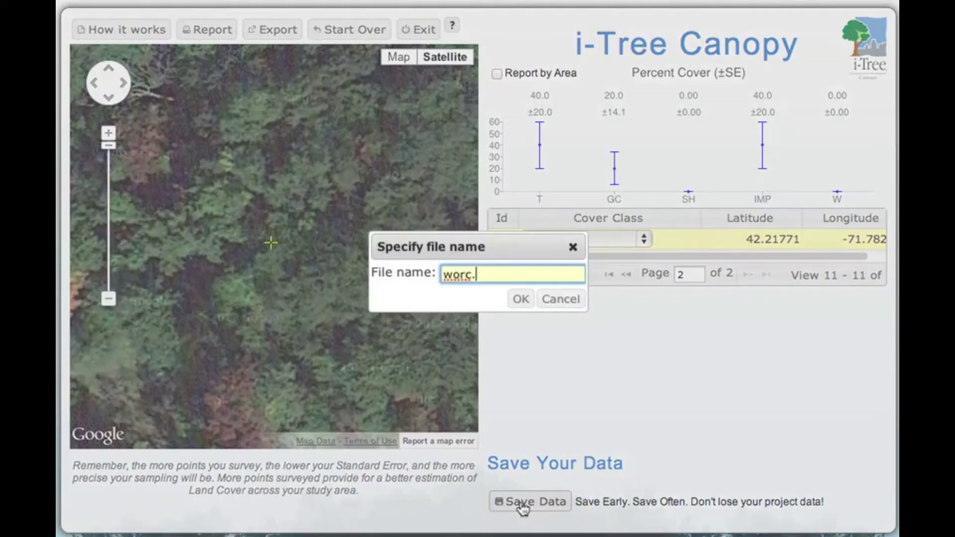
- Replace the file name with worcester.dat and confirm the save
type(".")
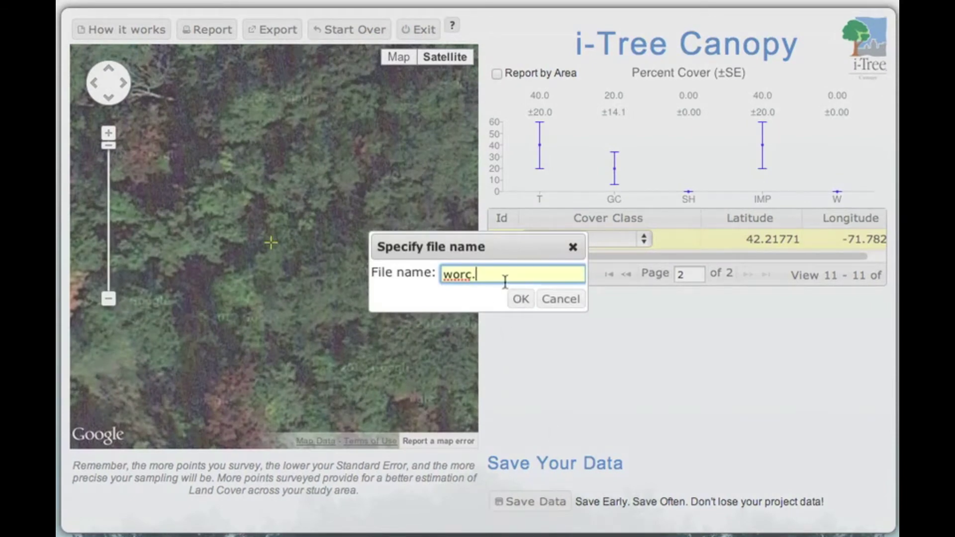
left_click_drag(479, 274, 438, 272)
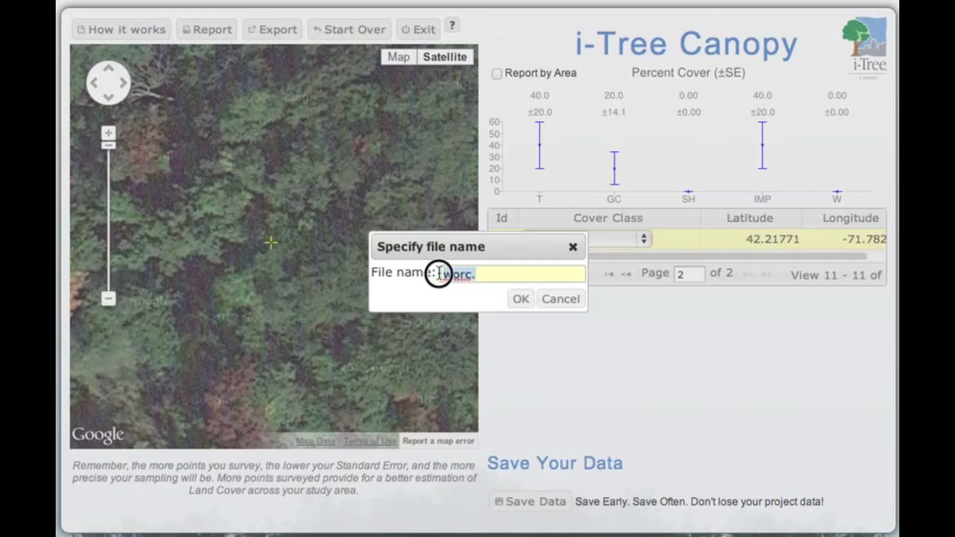
type("worceser")
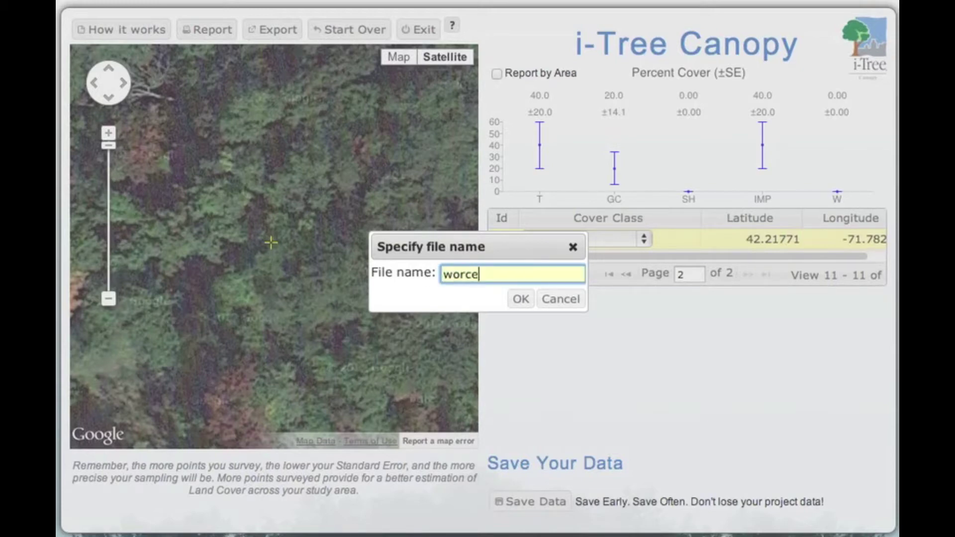
key("BackSpace")
key("BackSpace")
type("ter.d")
key("BackSpace")
type("dat")
left_click(520, 300)
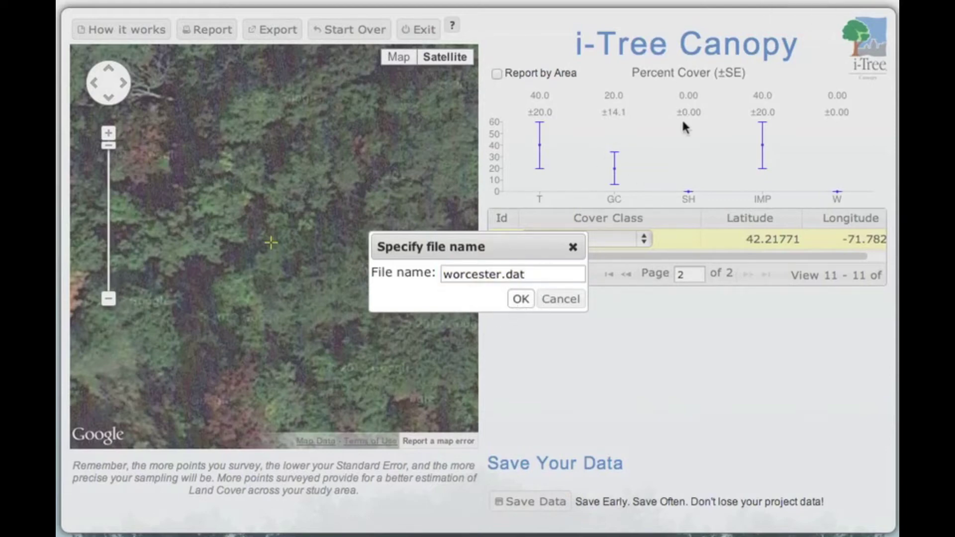